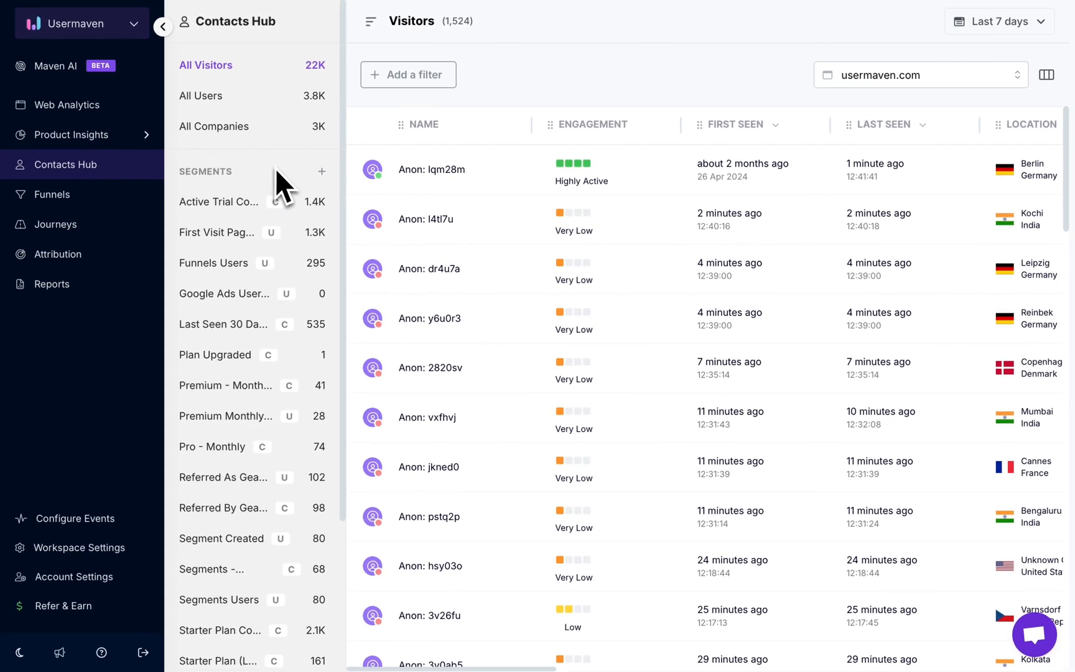
Start a new segment in the Contacts Hub, and view the Usermaven website's home page in the other browser tab.
{"action": "left_click", "coordinate": [322, 171]}
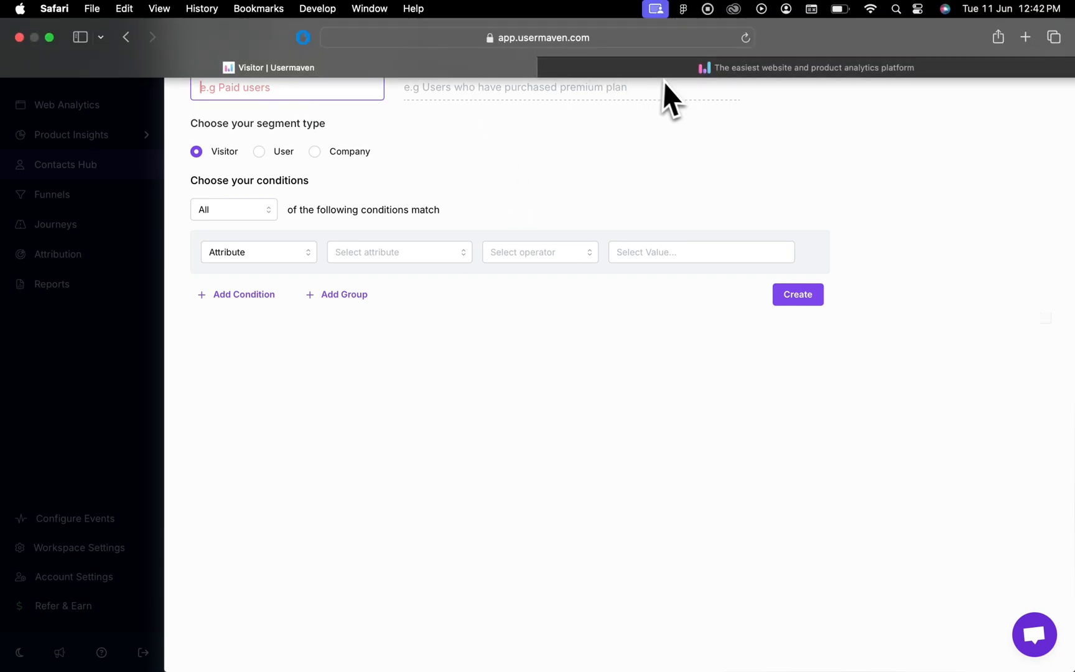
{"action": "left_click", "coordinate": [663, 84]}
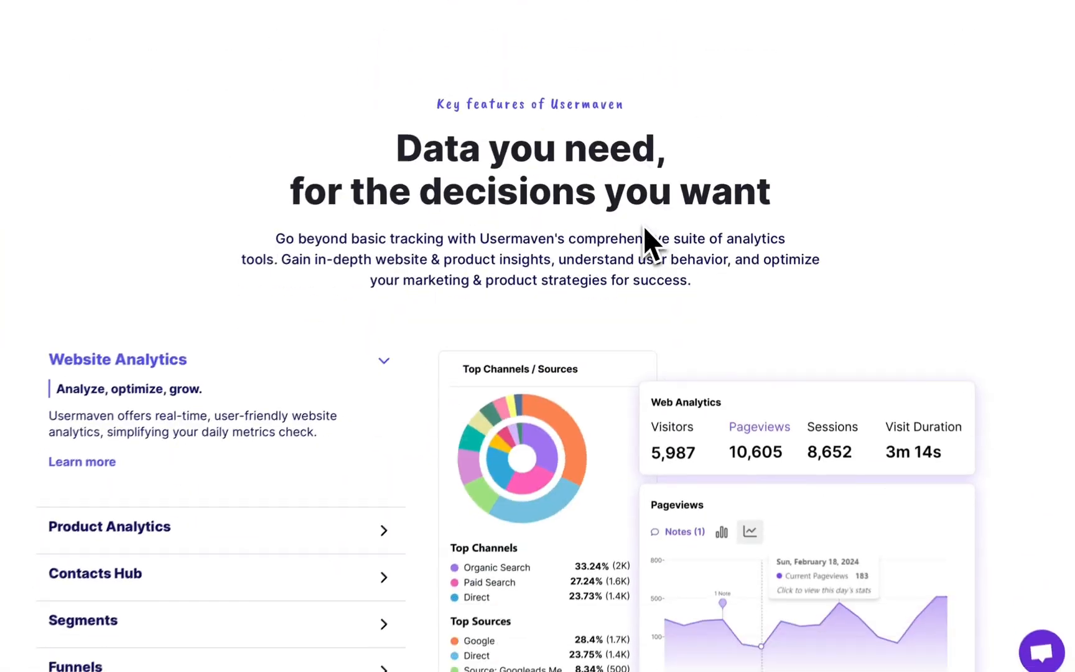
{"action": "scroll", "coordinate": [644, 228], "scroll_direction": "down", "scroll_amount": 5}
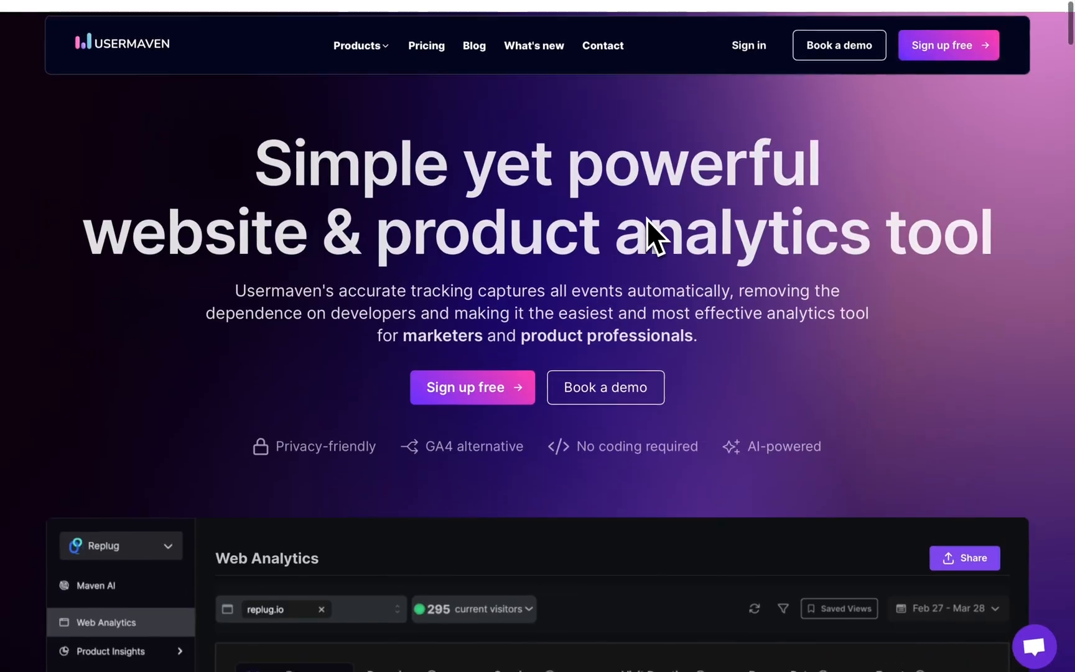
{"action": "mouse_move", "coordinate": [411, 19]}
Name the new segment "onboarding not completed" and set its segment type to User.
{"action": "left_click", "coordinate": [364, 69]}
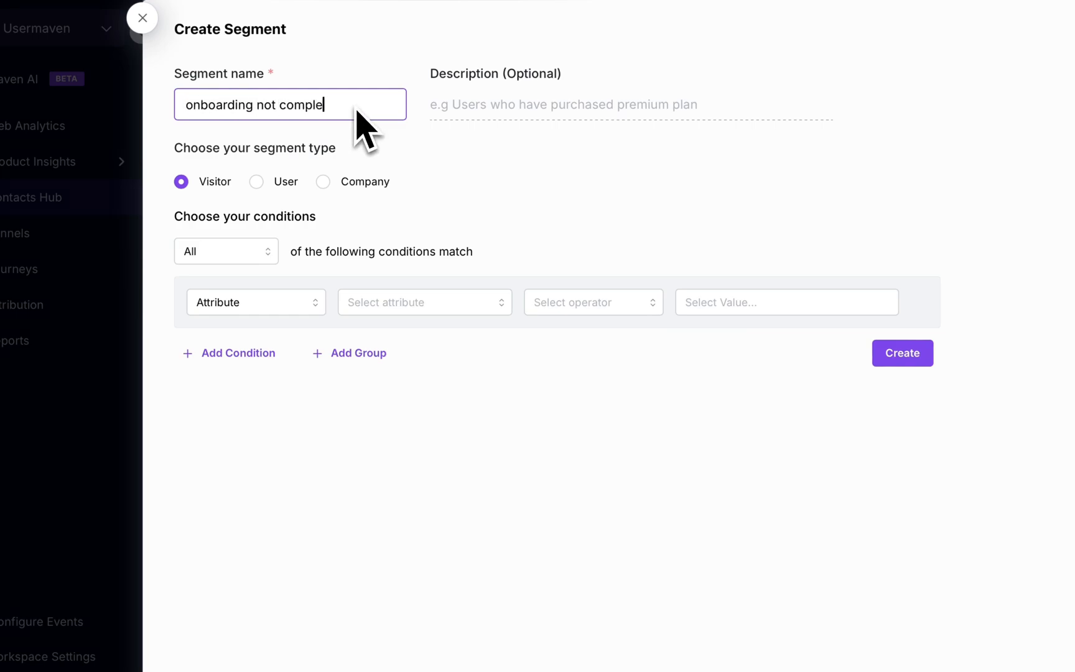
{"action": "type", "text": "ted"}
{"action": "left_click", "coordinate": [514, 110]}
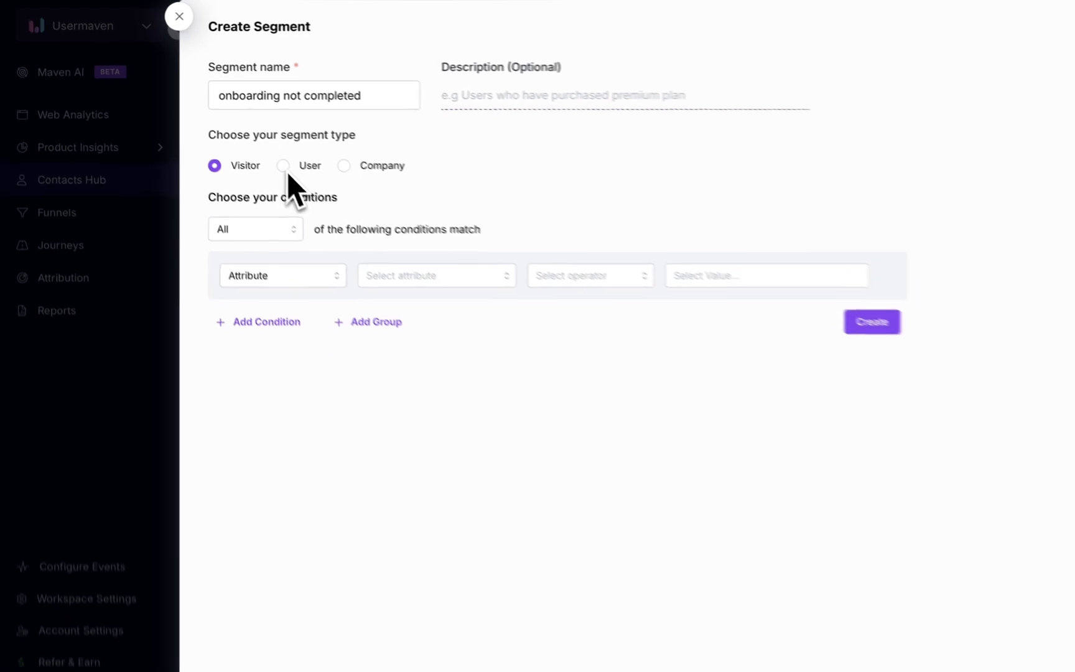
{"action": "left_click", "coordinate": [284, 167]}
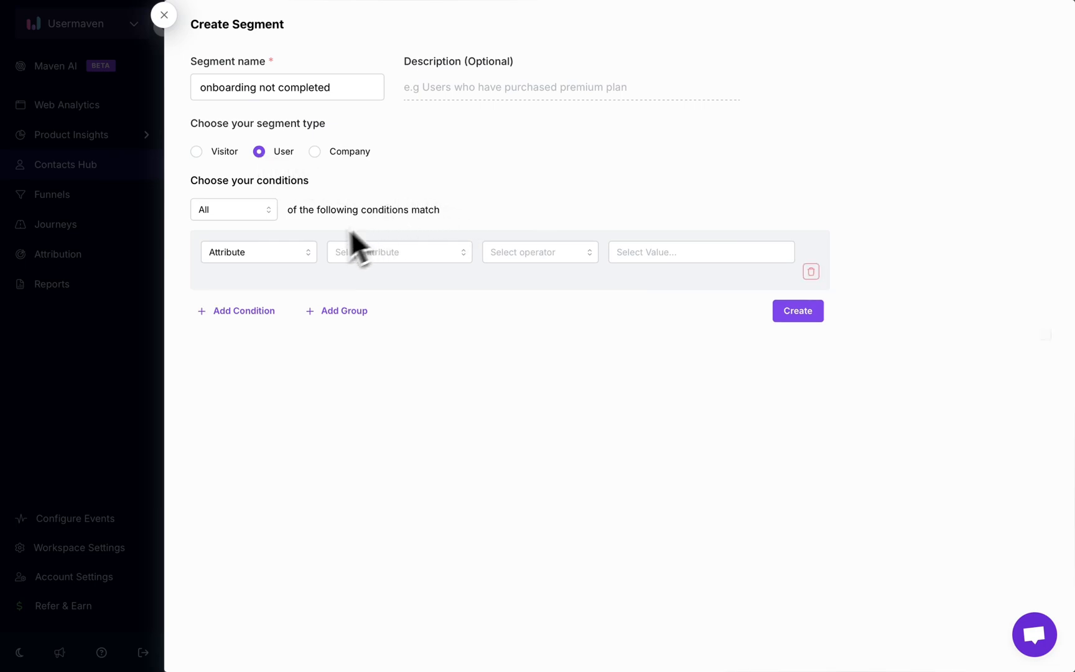
Set the segment's first condition to Visited Page URL does not contain "/env/".
{"action": "left_click", "coordinate": [305, 252]}
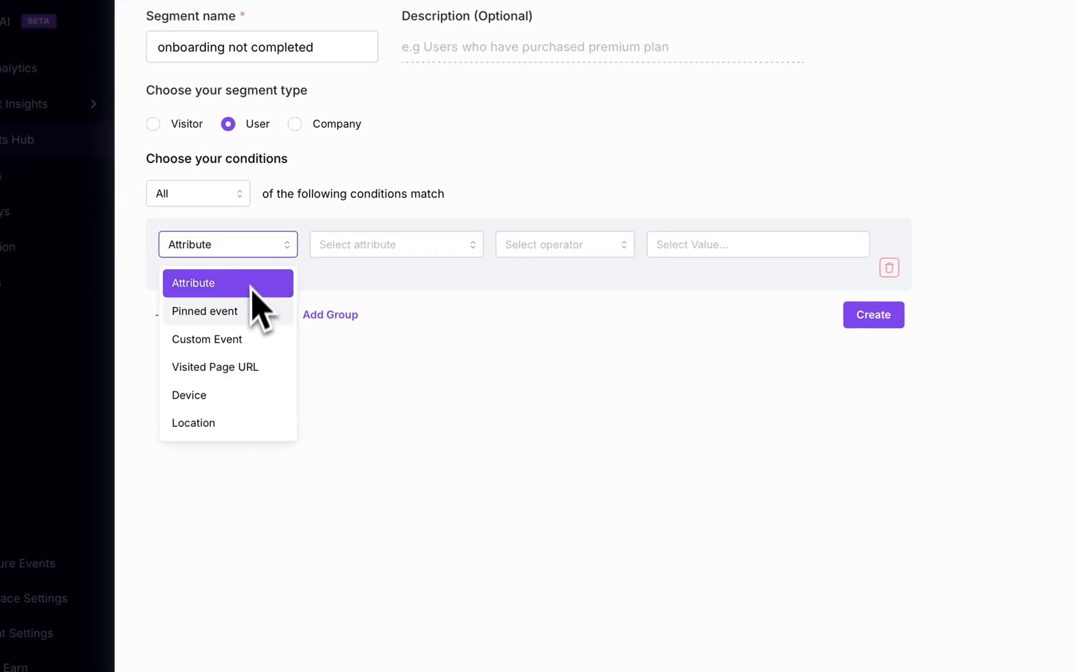
{"action": "left_click", "coordinate": [252, 367]}
{"action": "left_click", "coordinate": [389, 248]}
{"action": "left_click", "coordinate": [395, 395]}
{"action": "left_click", "coordinate": [526, 254]}
{"action": "type", "text": "/env/"}
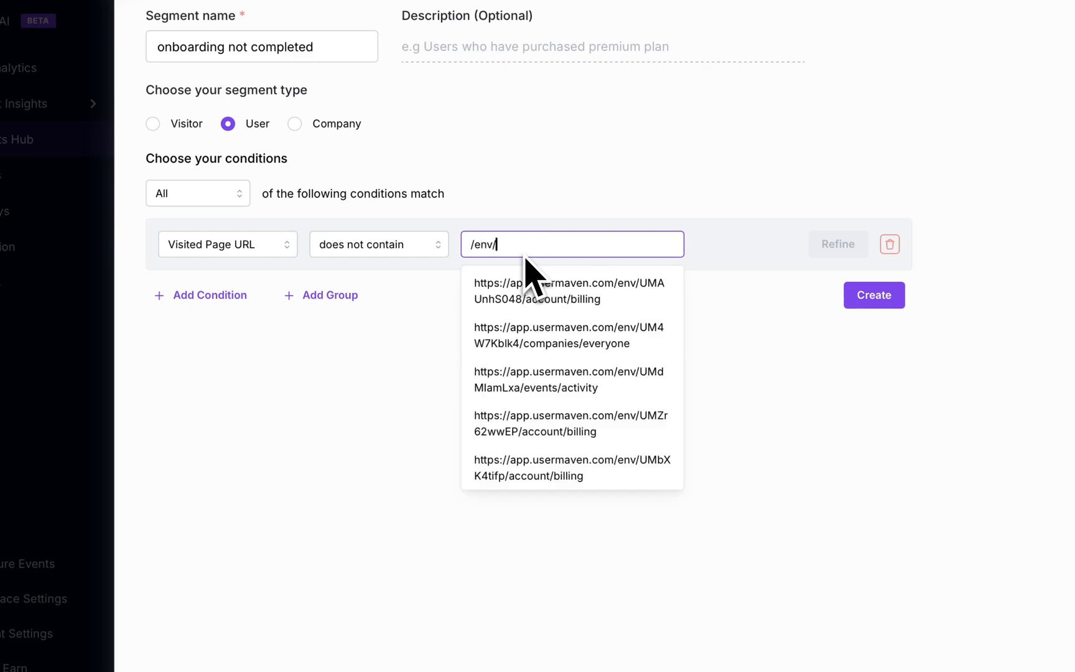
Add a second condition requiring the custom event signed_up to have been performed, refined to at least 1 time ever.
{"action": "left_click", "coordinate": [224, 294]}
{"action": "left_click", "coordinate": [279, 314]}
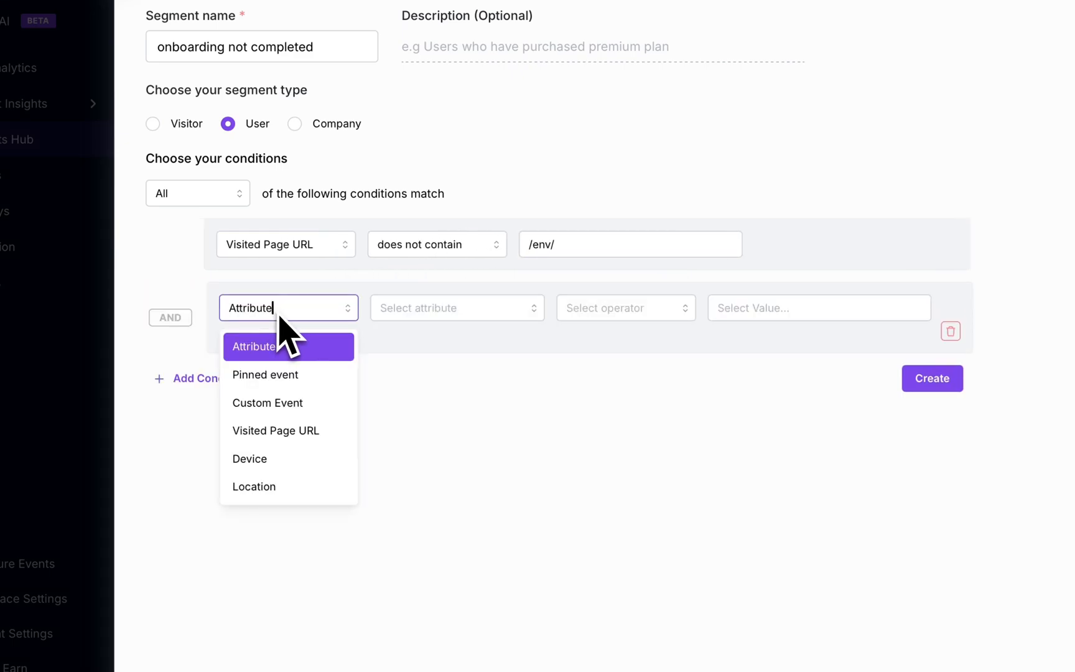
{"action": "left_click", "coordinate": [266, 405]}
{"action": "left_click", "coordinate": [439, 305]}
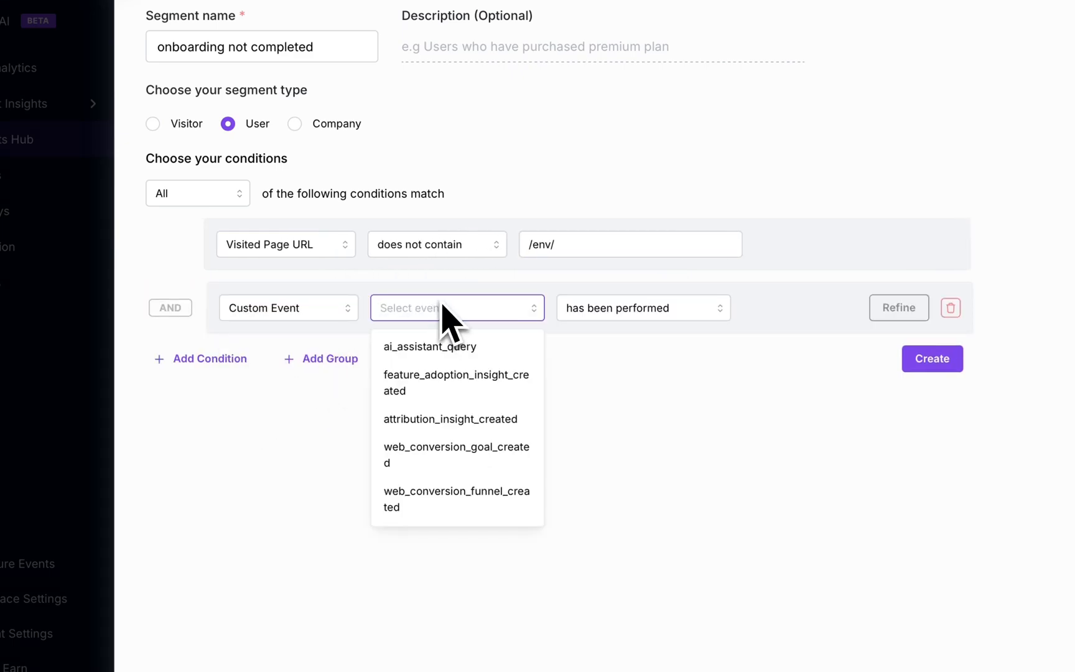
{"action": "type", "text": "sign"}
{"action": "left_click", "coordinate": [470, 344]}
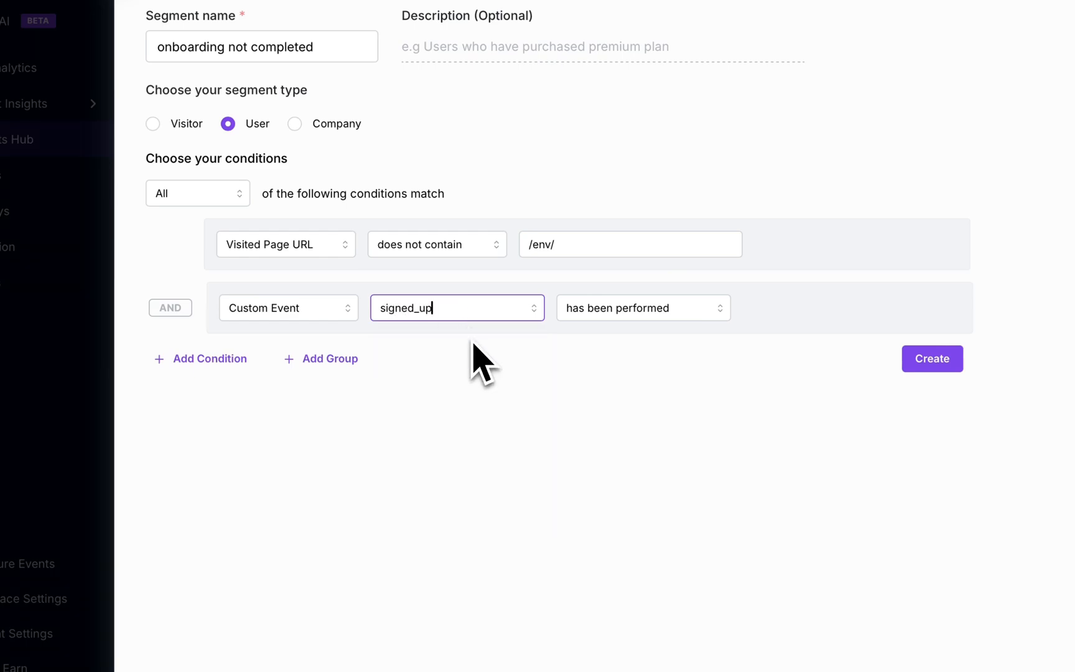
{"action": "left_click", "coordinate": [859, 306]}
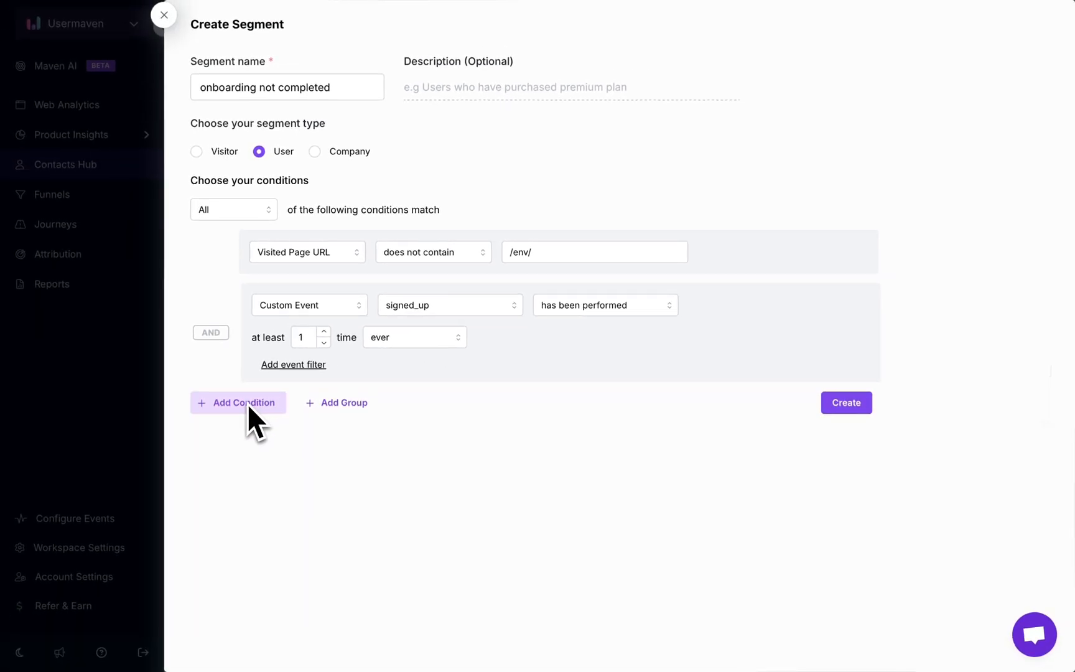
Add a condition group to the segment and delete it again.
{"action": "left_click", "coordinate": [339, 403]}
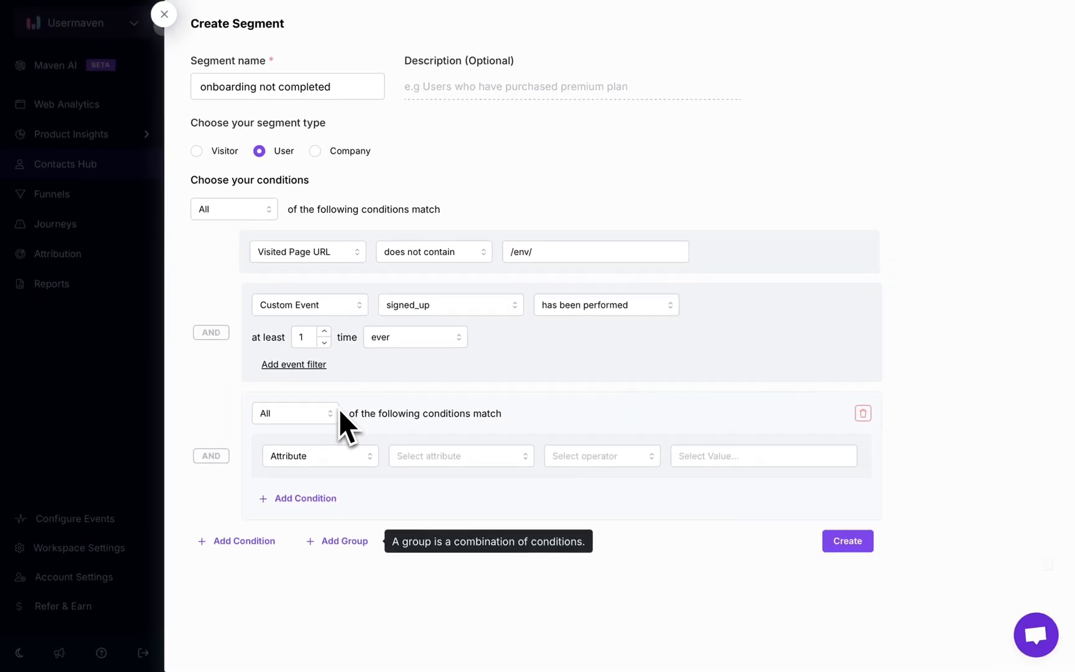
{"action": "left_click", "coordinate": [862, 414]}
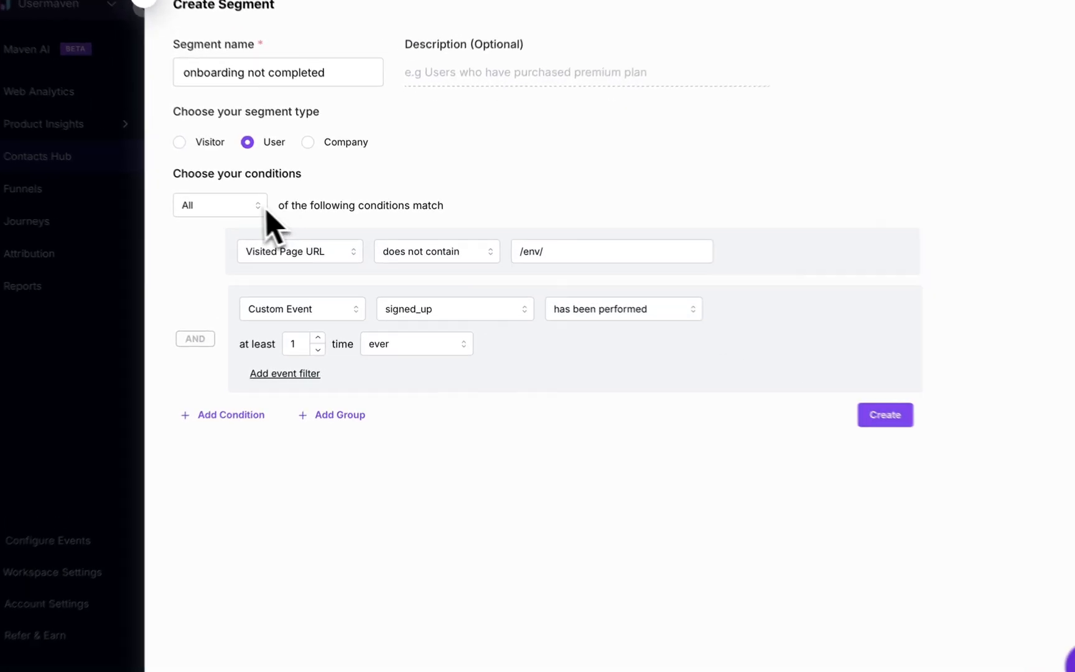
Keep the match rule at All of the conditions and create the segment.
{"action": "left_click", "coordinate": [265, 208]}
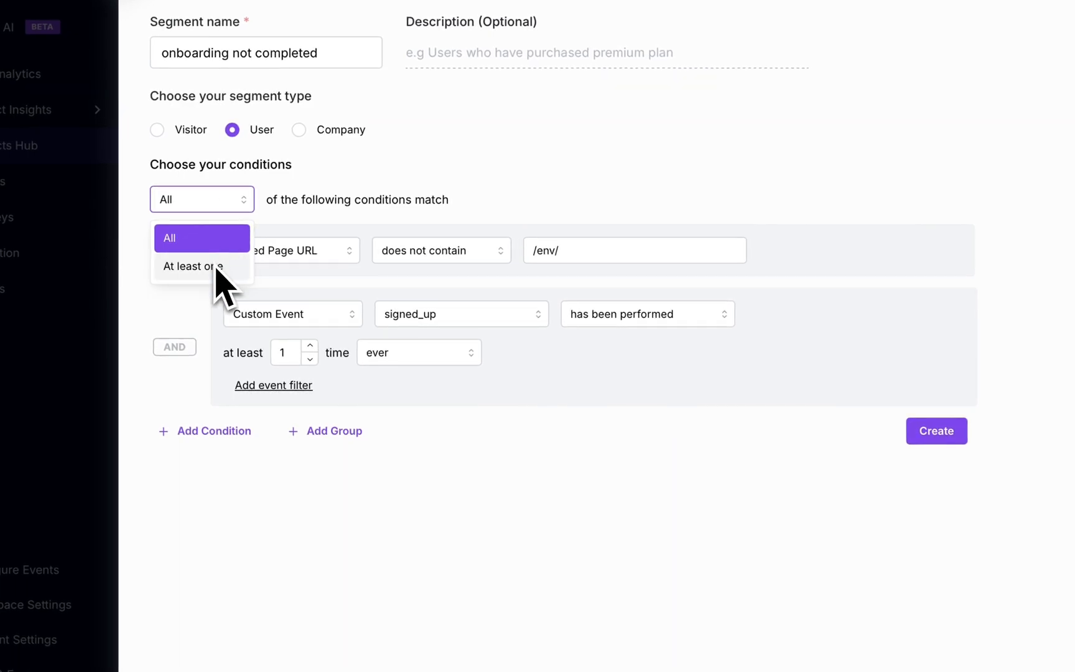
{"action": "left_click", "coordinate": [217, 247]}
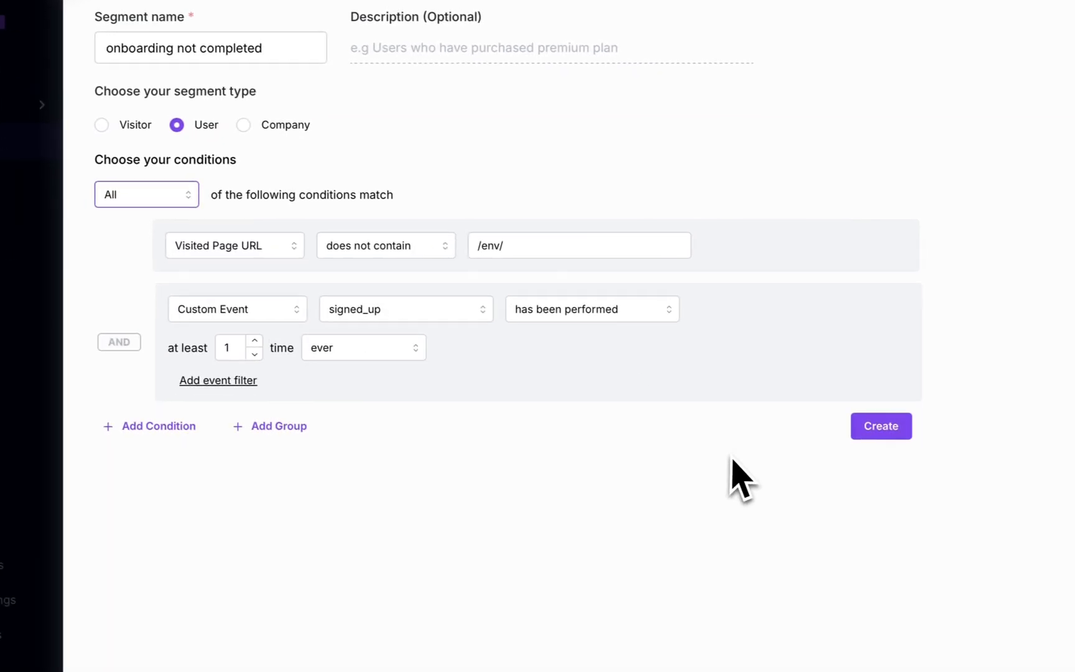
{"action": "left_click", "coordinate": [884, 432]}
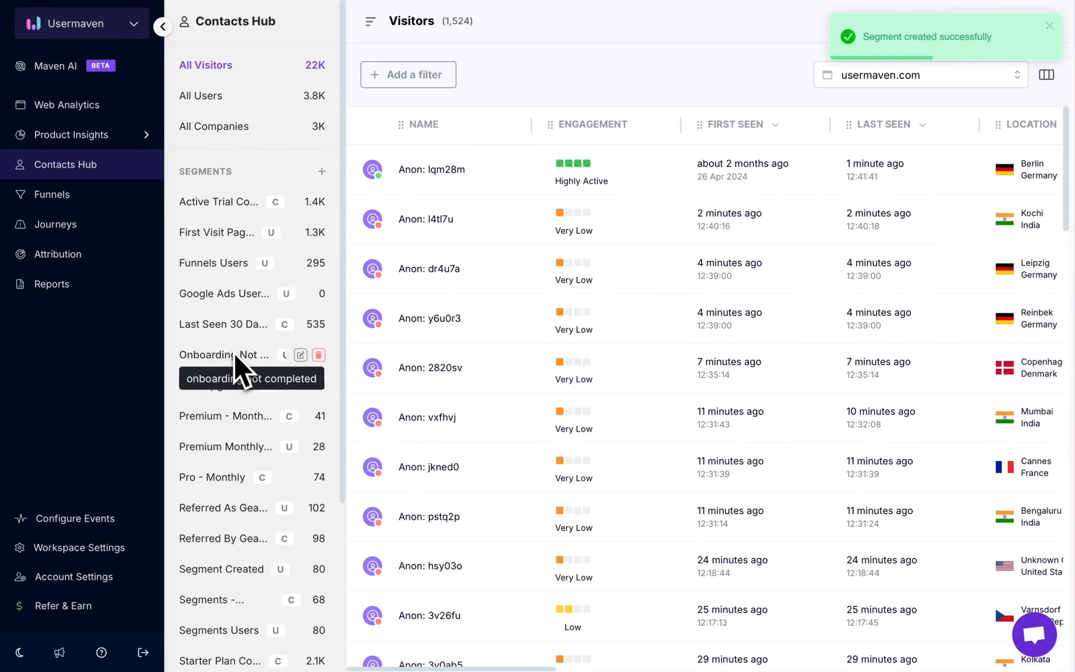
Open the "onboarding not completed" segment and look through the columns of its user table.
{"action": "left_click", "coordinate": [233, 356]}
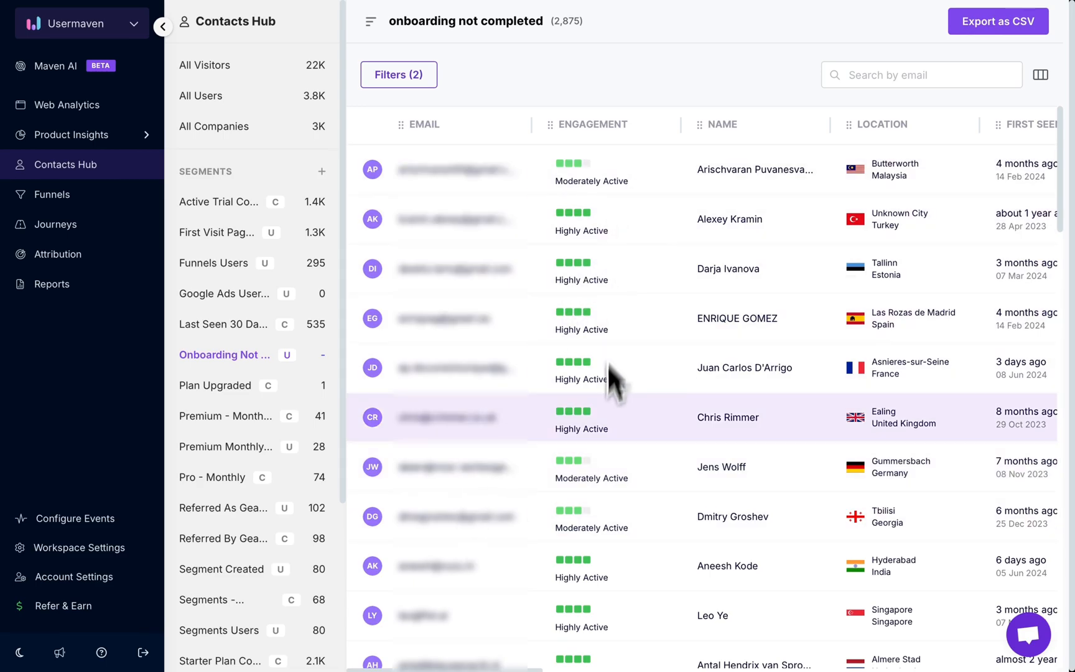
{"action": "scroll", "coordinate": [715, 440], "scroll_direction": "right", "scroll_amount": 10}
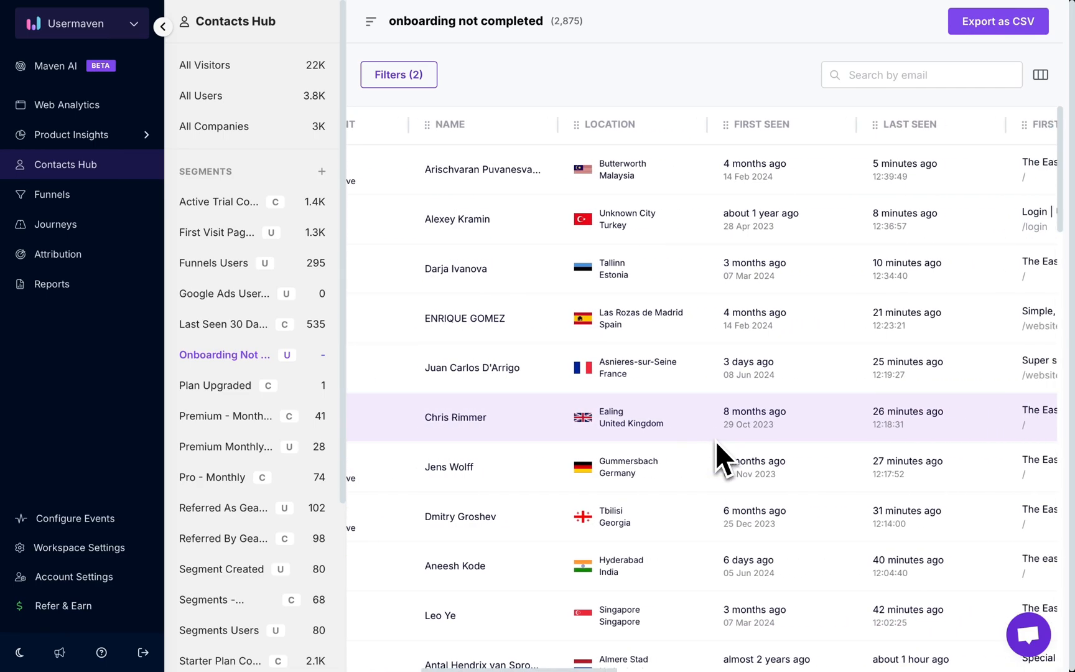
{"action": "scroll", "coordinate": [716, 440], "scroll_direction": "right", "scroll_amount": 10}
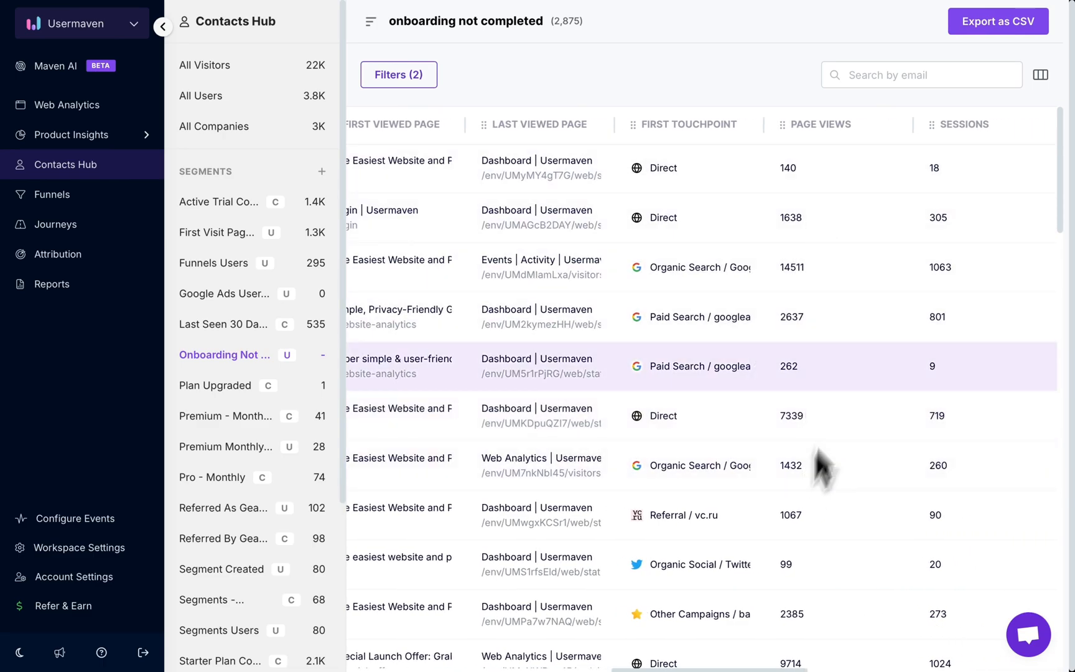
{"action": "scroll", "coordinate": [958, 434], "scroll_direction": "left", "scroll_amount": 15}
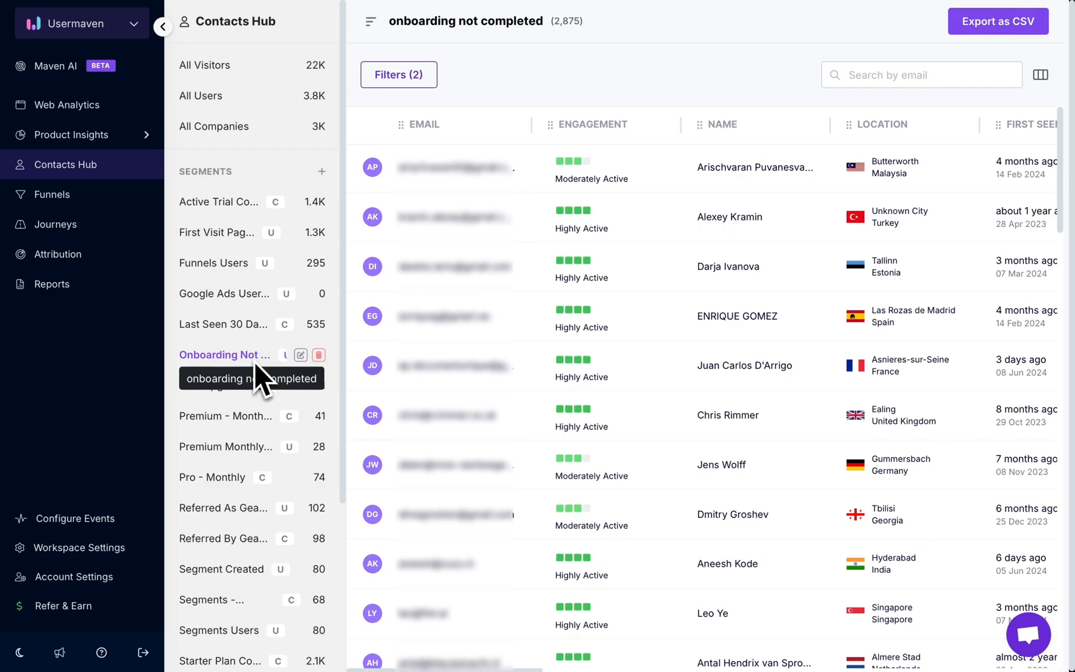
Rename the segment to "onboarding not completed-last 30 days" and save the update.
{"action": "left_click", "coordinate": [300, 355]}
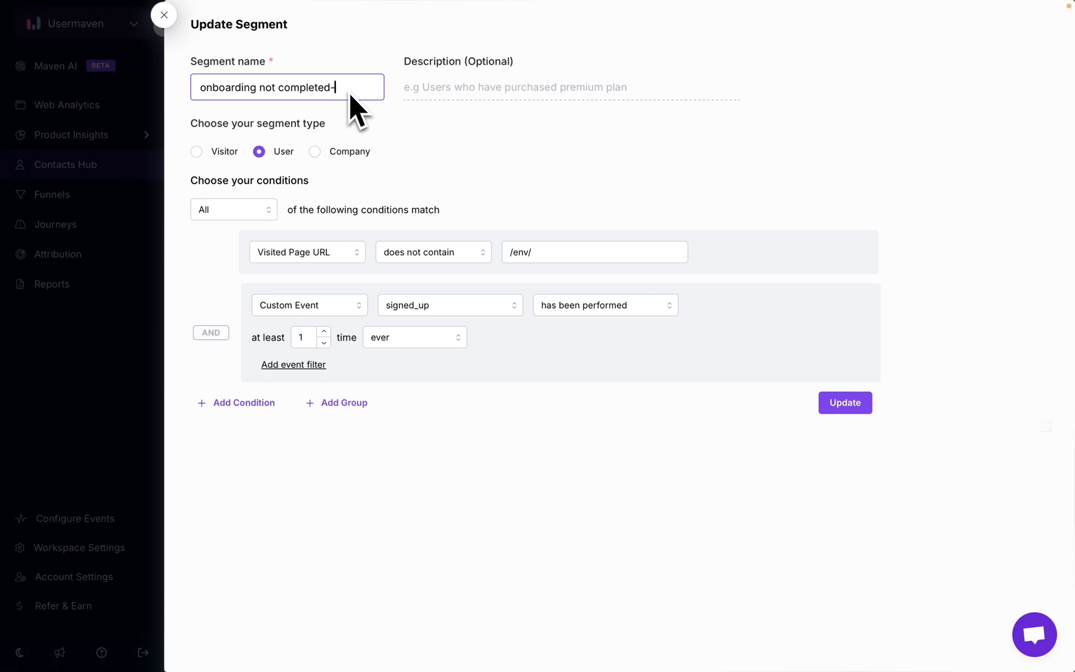
{"action": "type", "text": "st 30 days"}
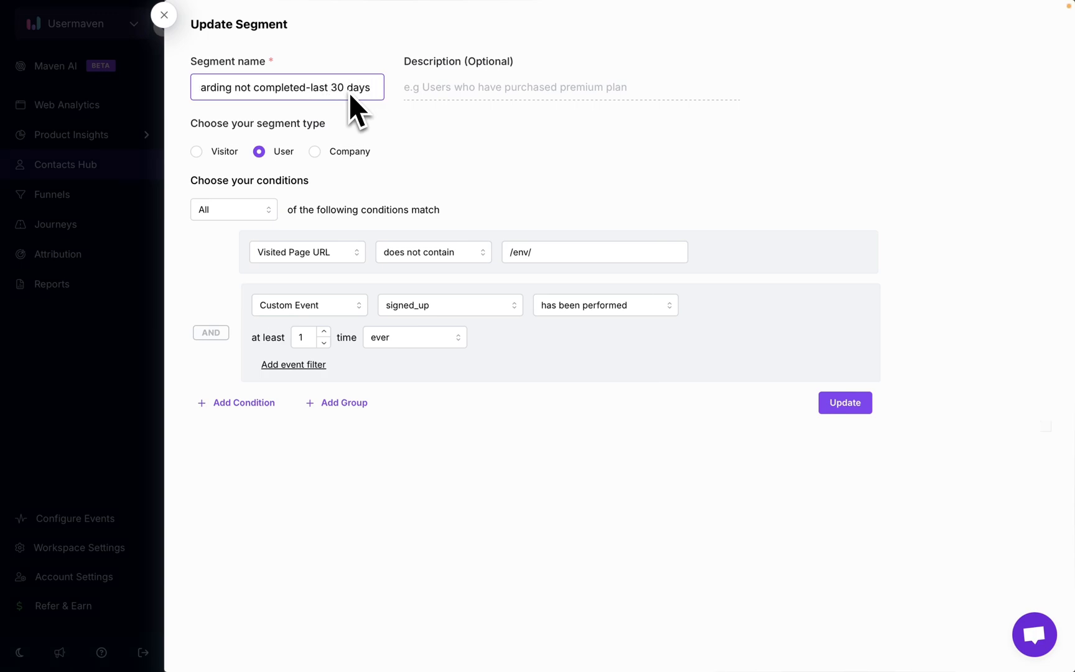
{"action": "left_click", "coordinate": [866, 410]}
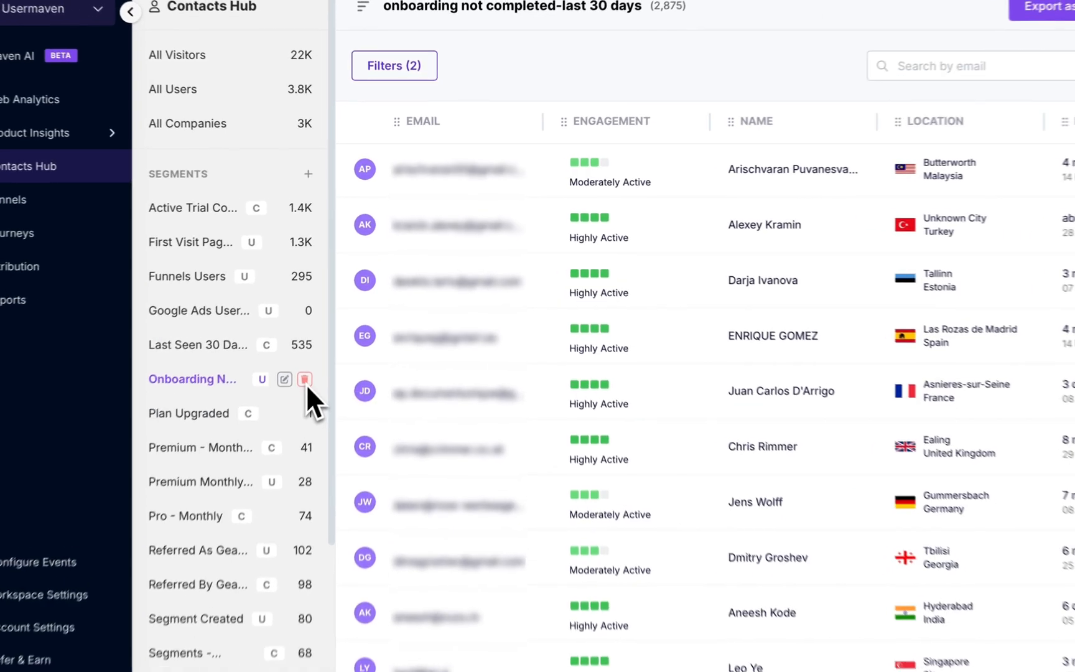
Delete the "onboarding not completed-last 30 days" segment.
{"action": "left_click", "coordinate": [305, 379]}
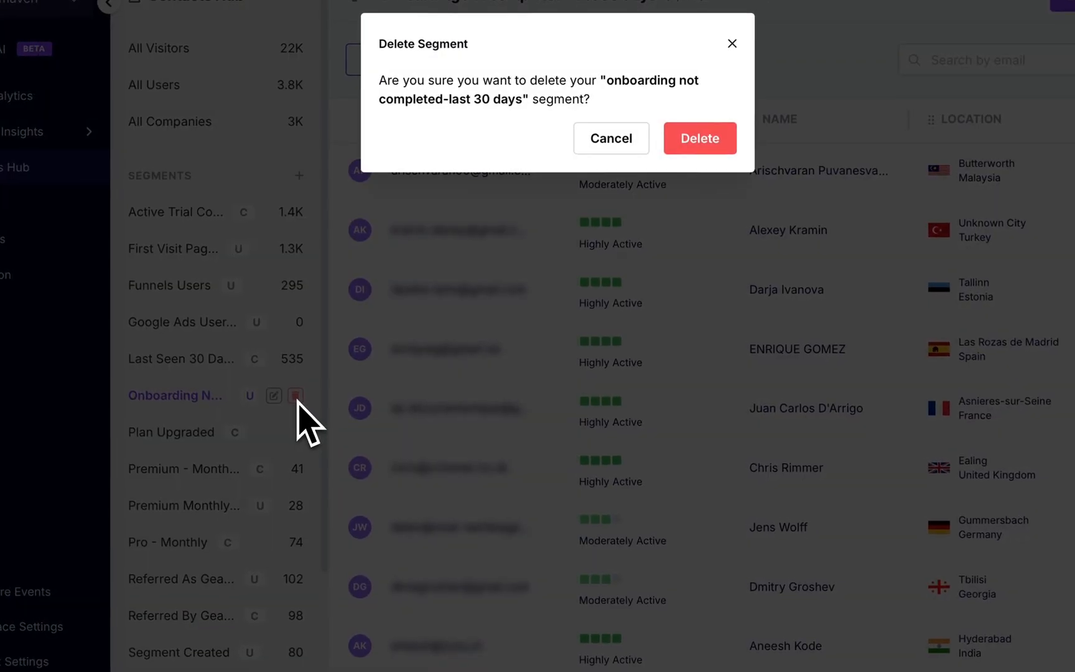
{"action": "left_click", "coordinate": [700, 140]}
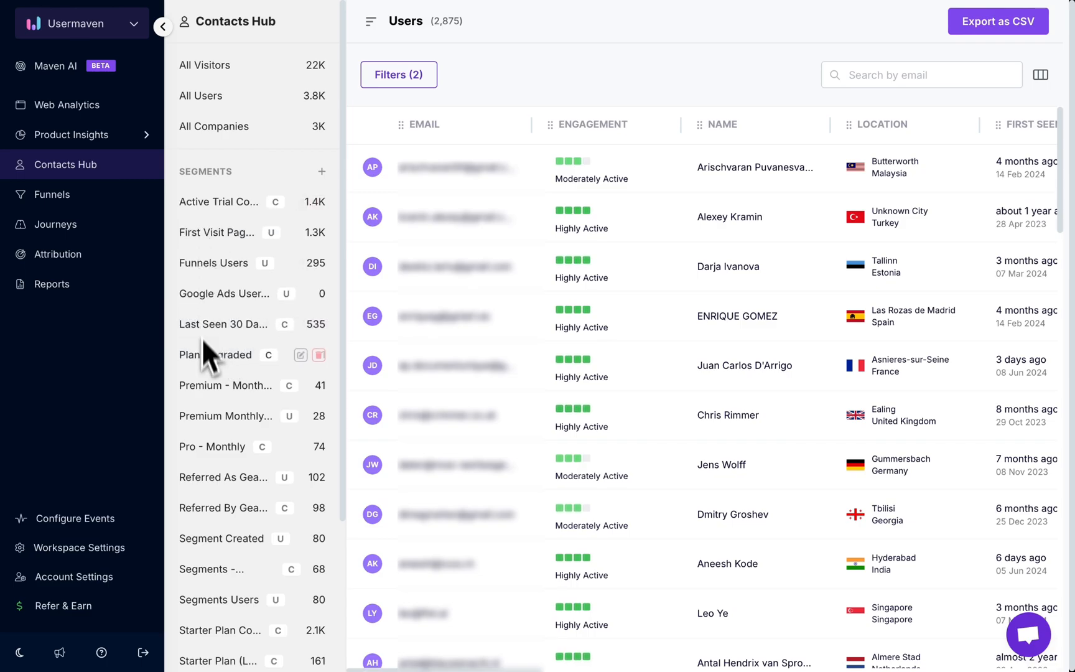
Open the Funnels Users segment, add the ID and Created At columns to its table, and look across the columns.
{"action": "left_click", "coordinate": [222, 265]}
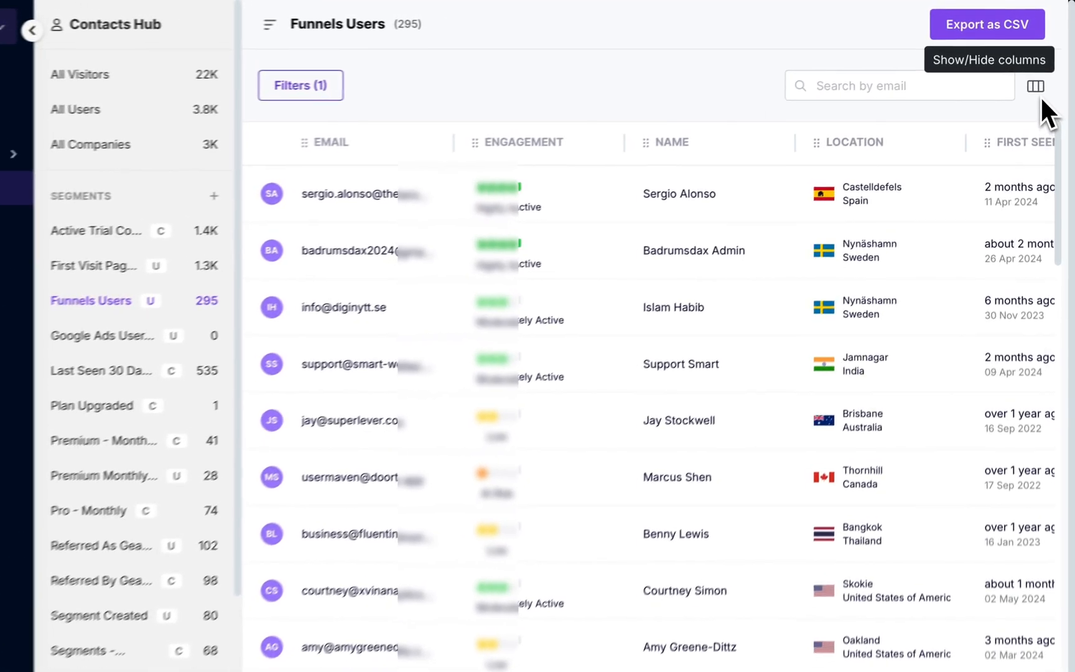
{"action": "left_click", "coordinate": [1042, 79]}
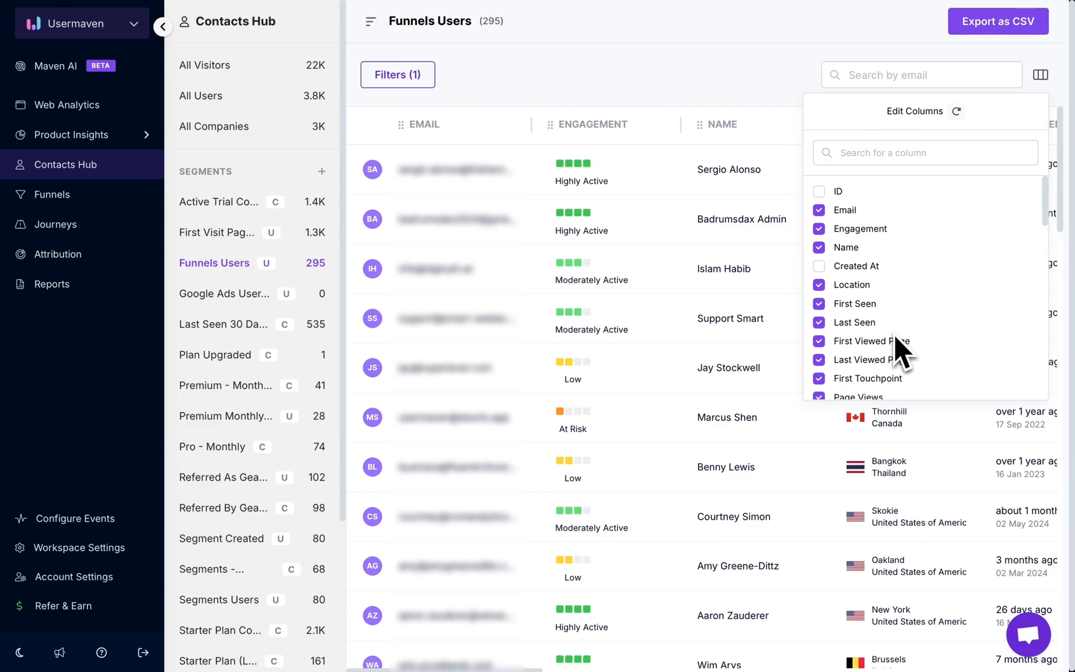
{"action": "left_click", "coordinate": [819, 192]}
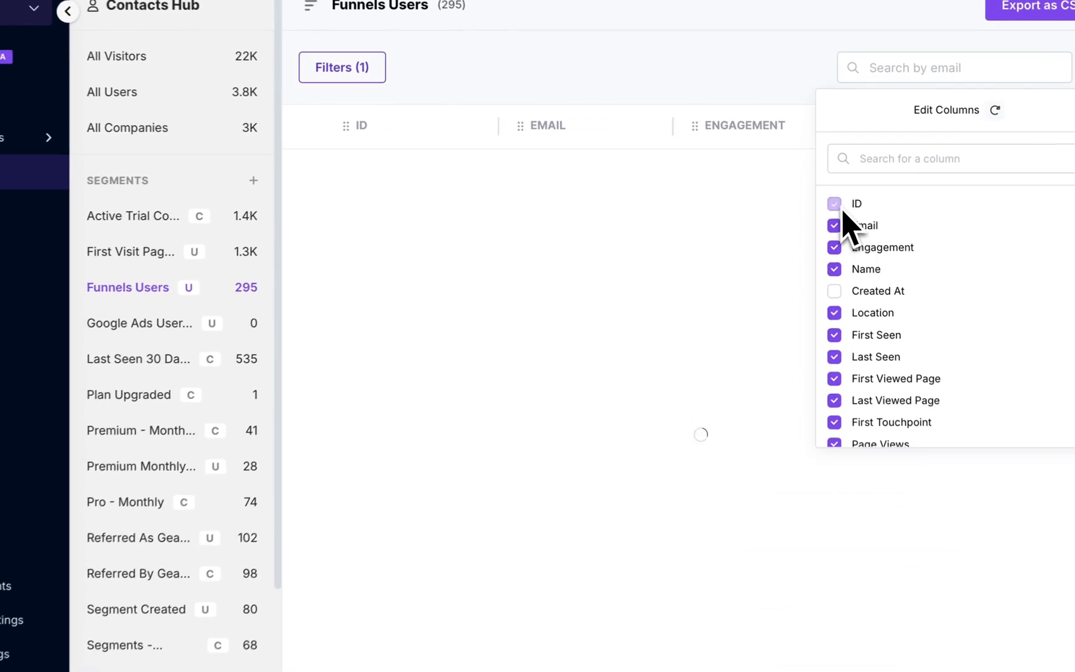
{"action": "left_click", "coordinate": [835, 290]}
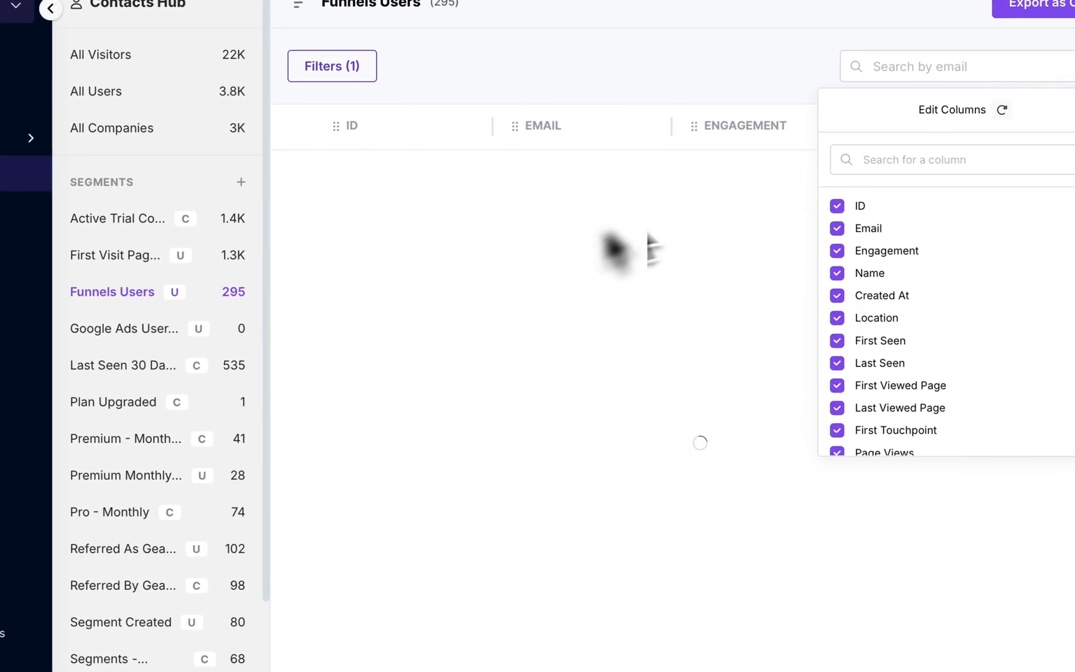
{"action": "scroll", "coordinate": [535, 438], "scroll_direction": "right", "scroll_amount": 5}
{"action": "scroll", "coordinate": [535, 429], "scroll_direction": "right", "scroll_amount": 4}
{"action": "left_click", "coordinate": [708, 55]}
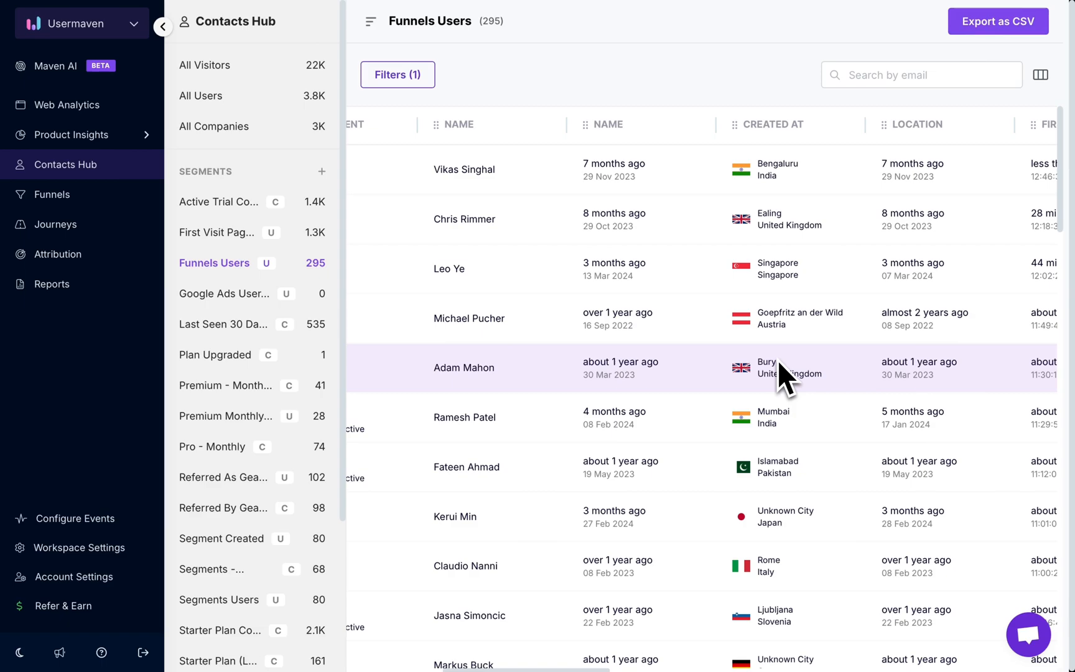
{"action": "scroll", "coordinate": [779, 362], "scroll_direction": "left", "scroll_amount": 8}
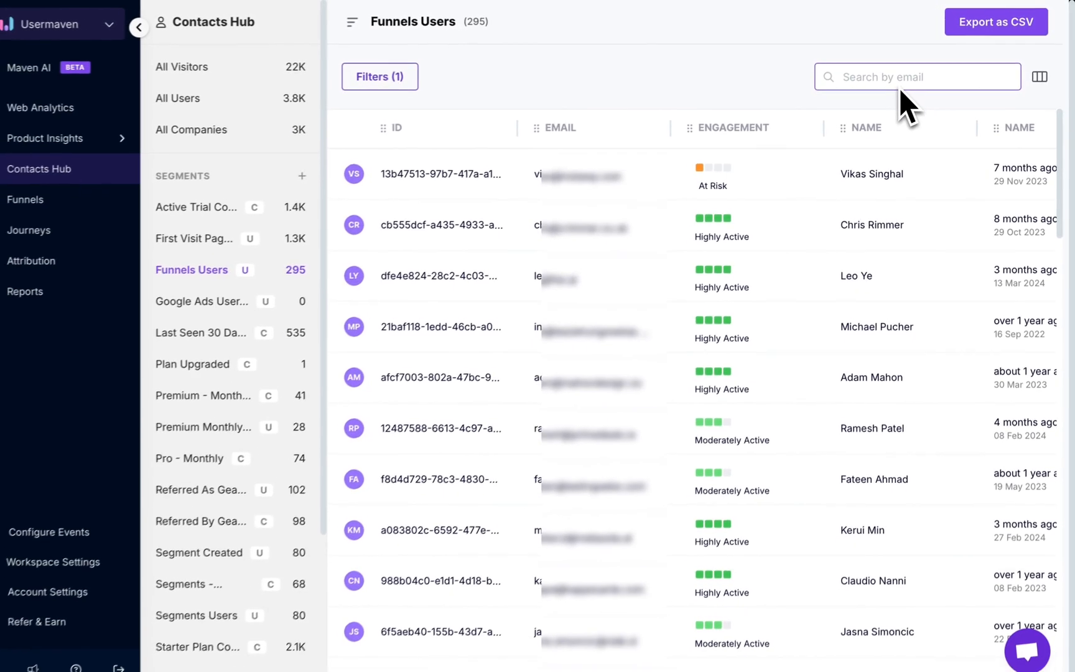
Search the Funnels Users segment by email for "tools" and clear the search.
{"action": "type", "text": "tools"}
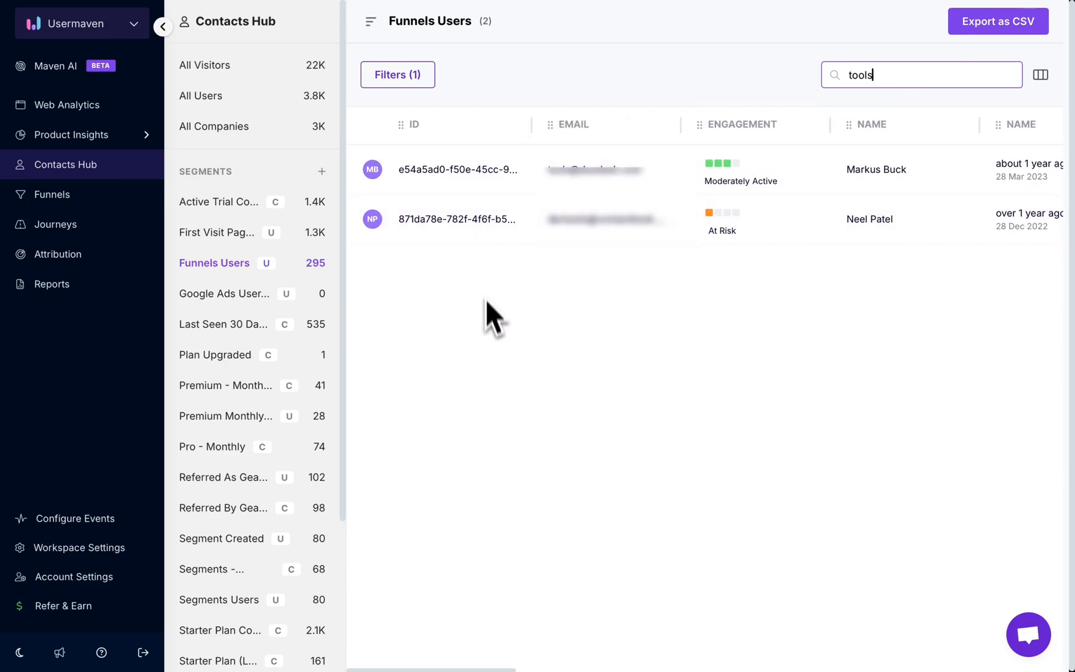
{"action": "key", "text": "BackSpace"}
{"action": "key", "text": "BackSpace"}
{"action": "key", "text": "BackSpace"}
{"action": "key", "text": "BackSpace"}
{"action": "key", "text": "BackSpace"}
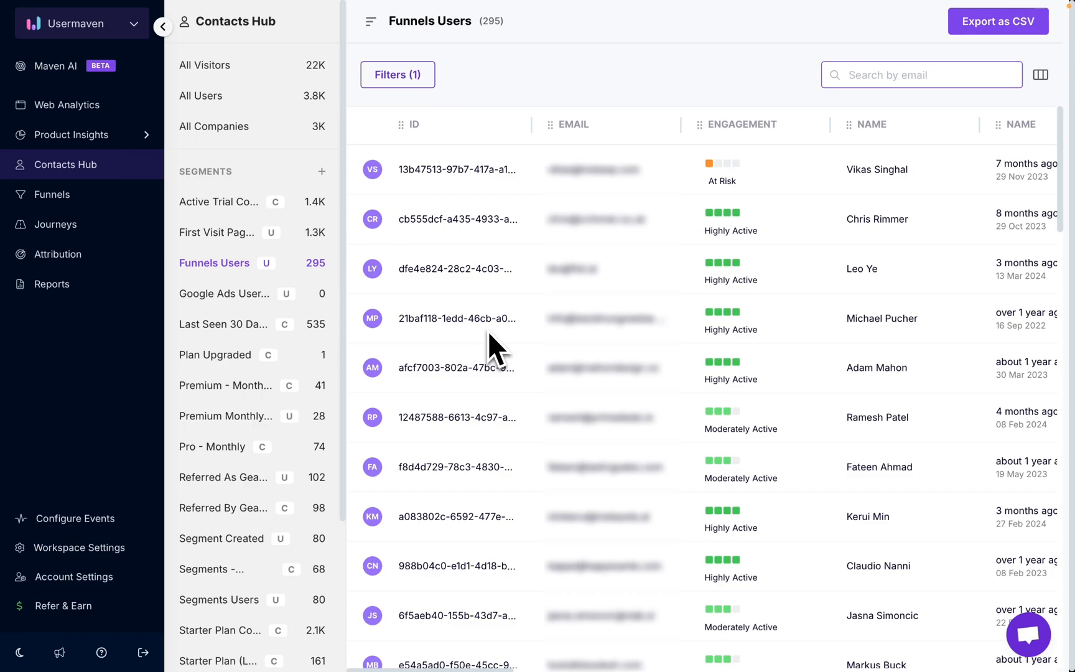
Add a second condition to the Funnels Users segment's filters requiring the location's country to equal United Kingdom.
{"action": "left_click", "coordinate": [414, 80]}
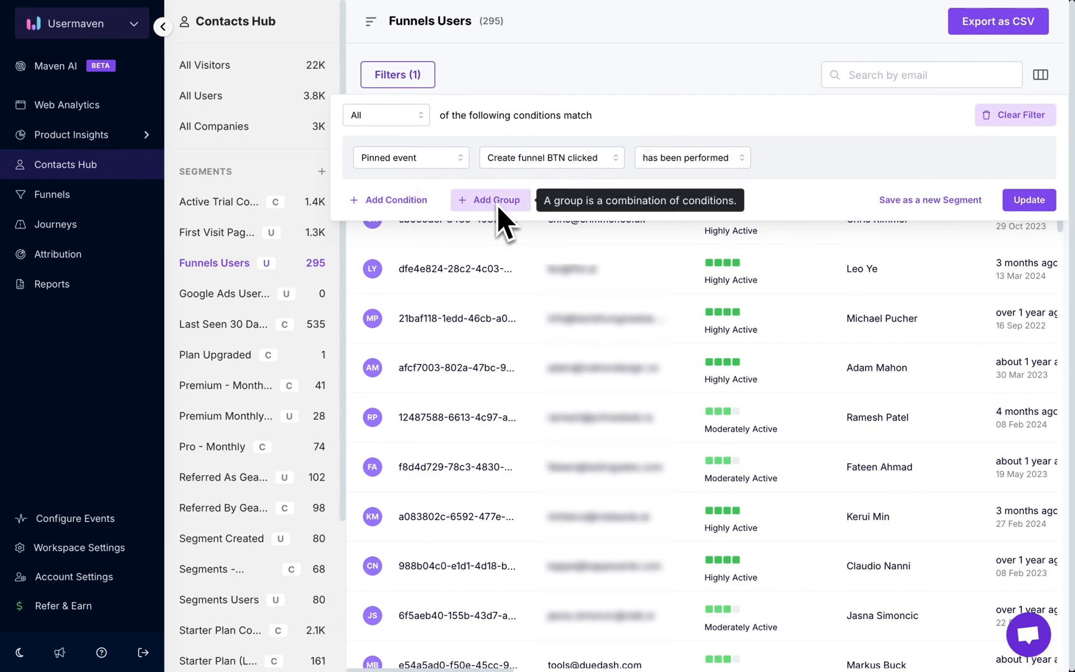
{"action": "left_click", "coordinate": [402, 200]}
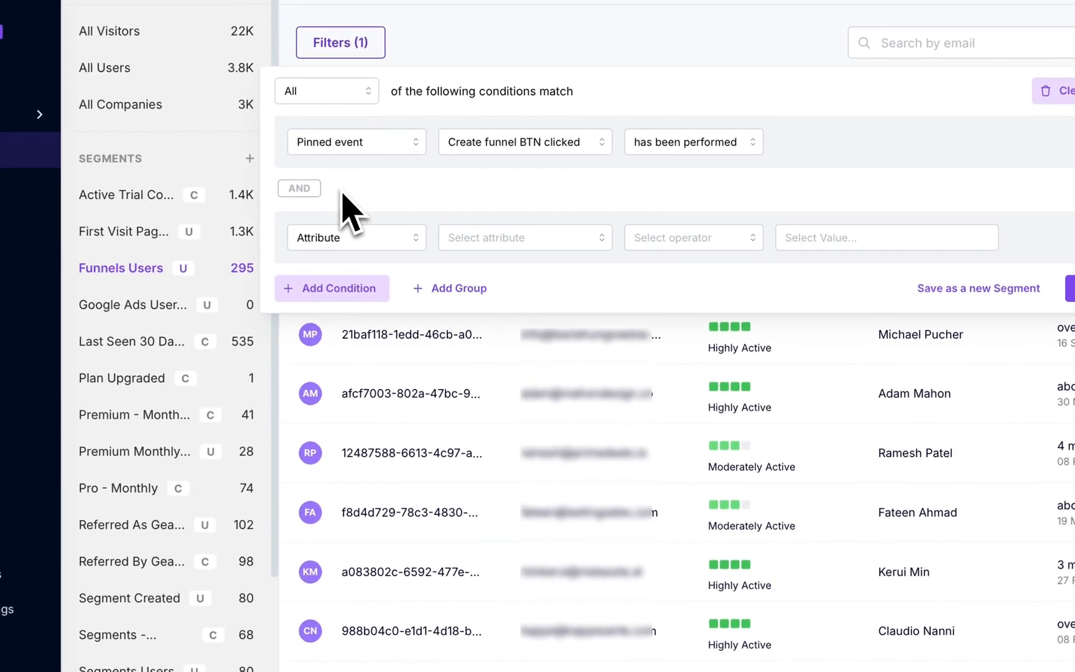
{"action": "left_click", "coordinate": [389, 238]}
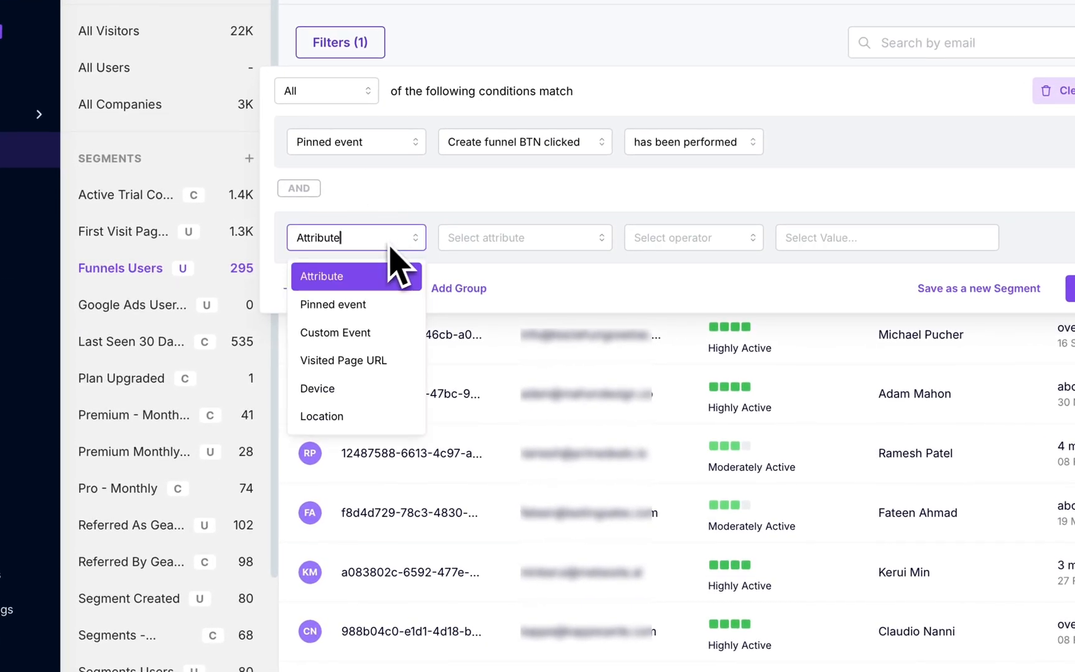
{"action": "left_click", "coordinate": [332, 417]}
{"action": "left_click", "coordinate": [495, 241]}
{"action": "left_click", "coordinate": [498, 275]}
{"action": "left_click", "coordinate": [827, 243]}
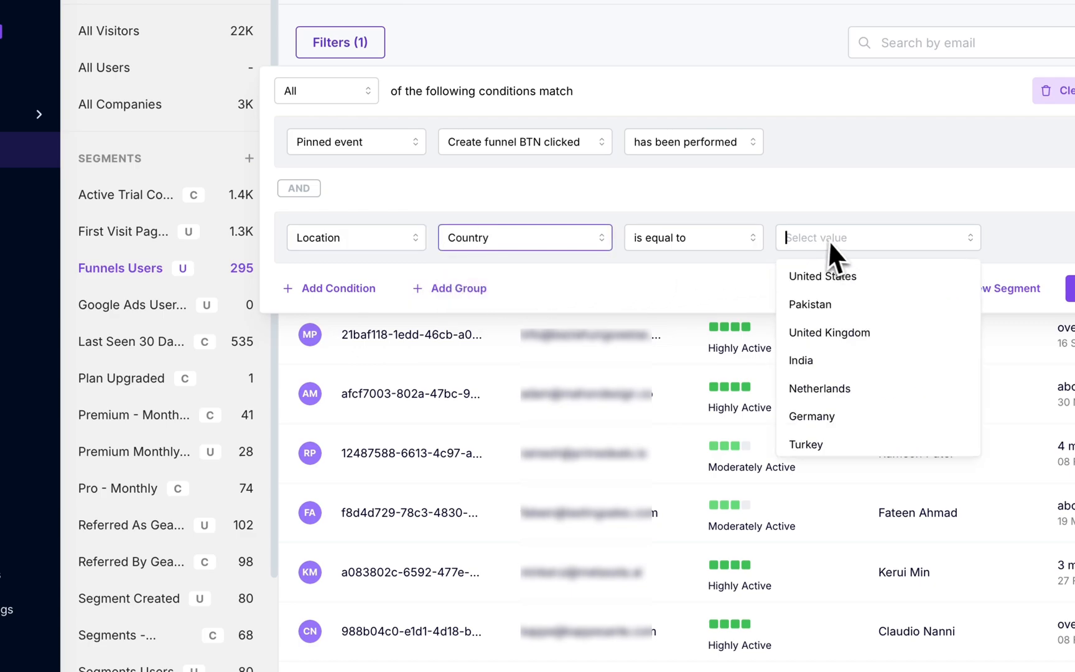
{"action": "left_click", "coordinate": [826, 329]}
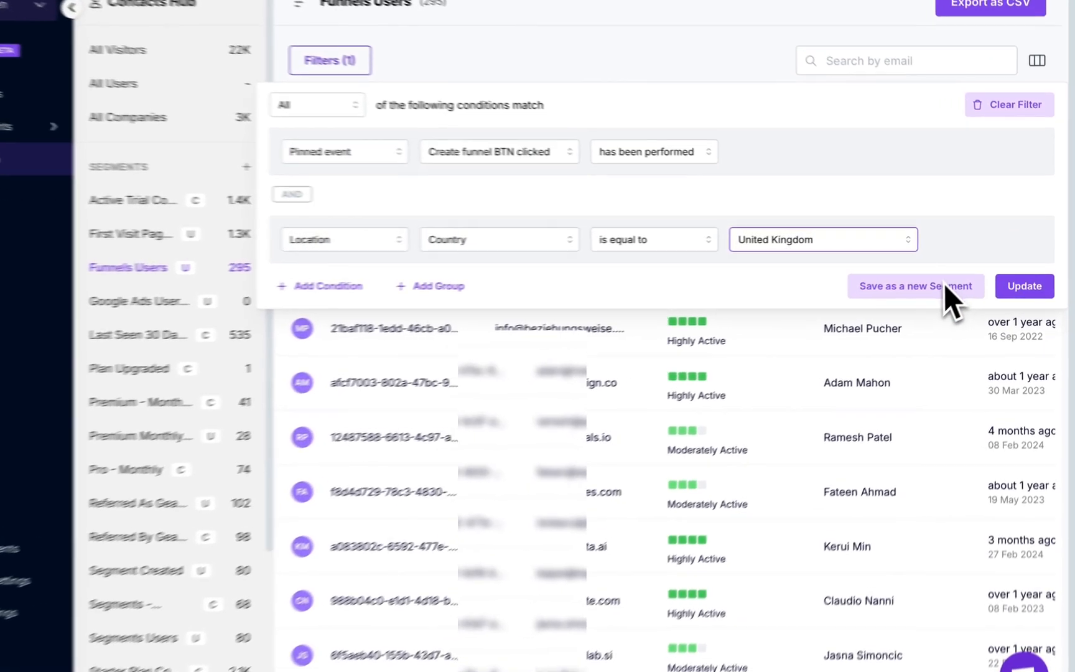
Save the filtered conditions as a new user segment named "funnel users in UK".
{"action": "left_click", "coordinate": [952, 281]}
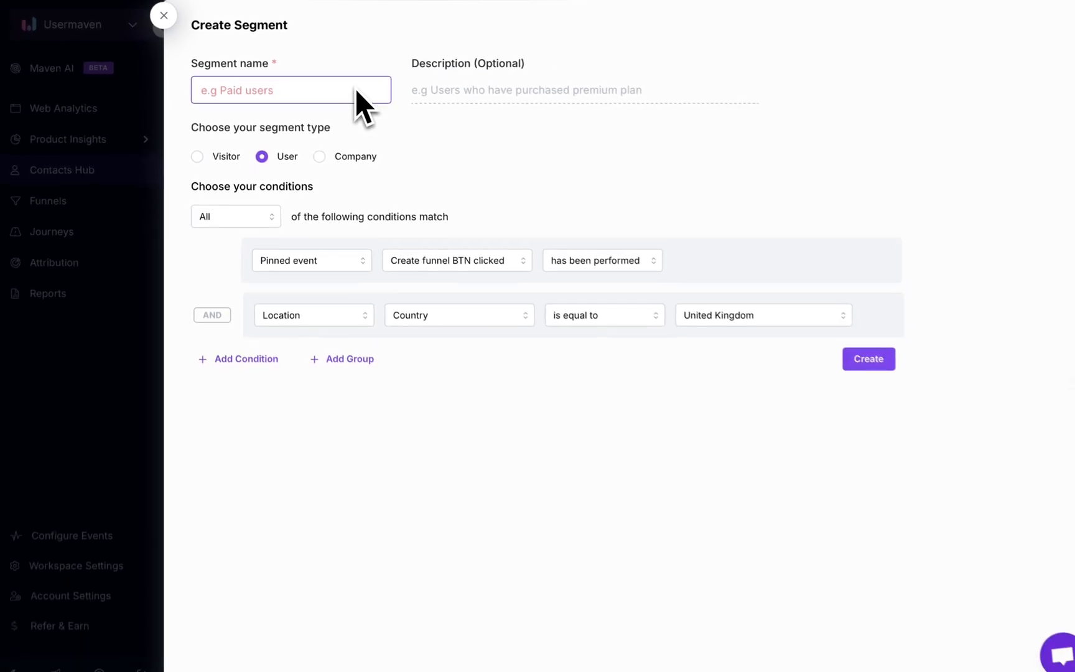
{"action": "type", "text": "funnel users in "}
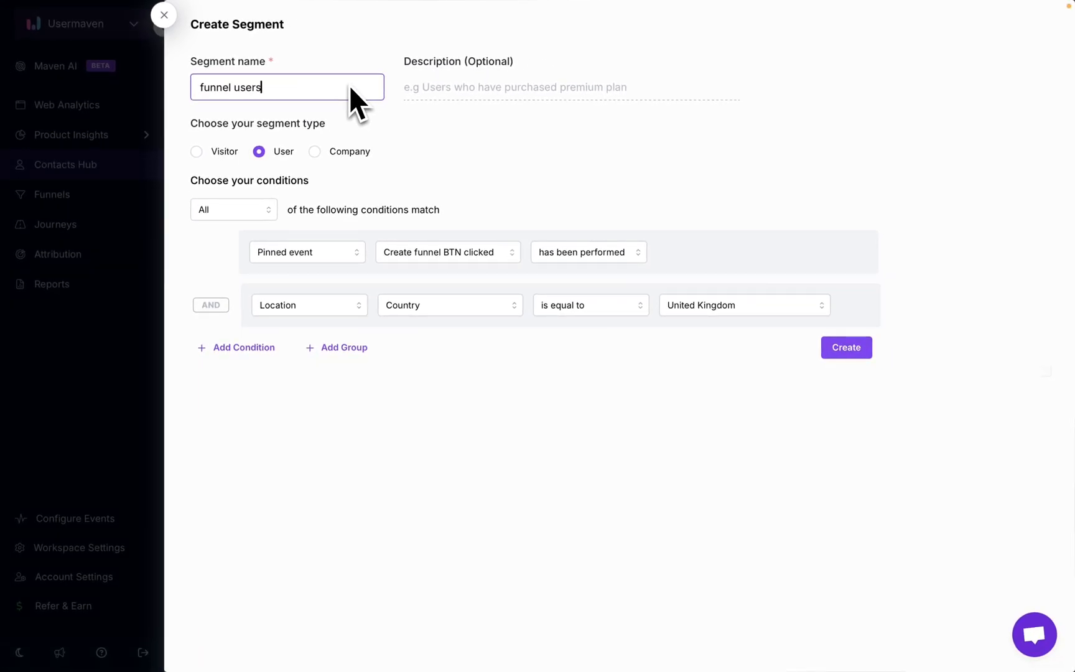
{"action": "type", "text": "UK"}
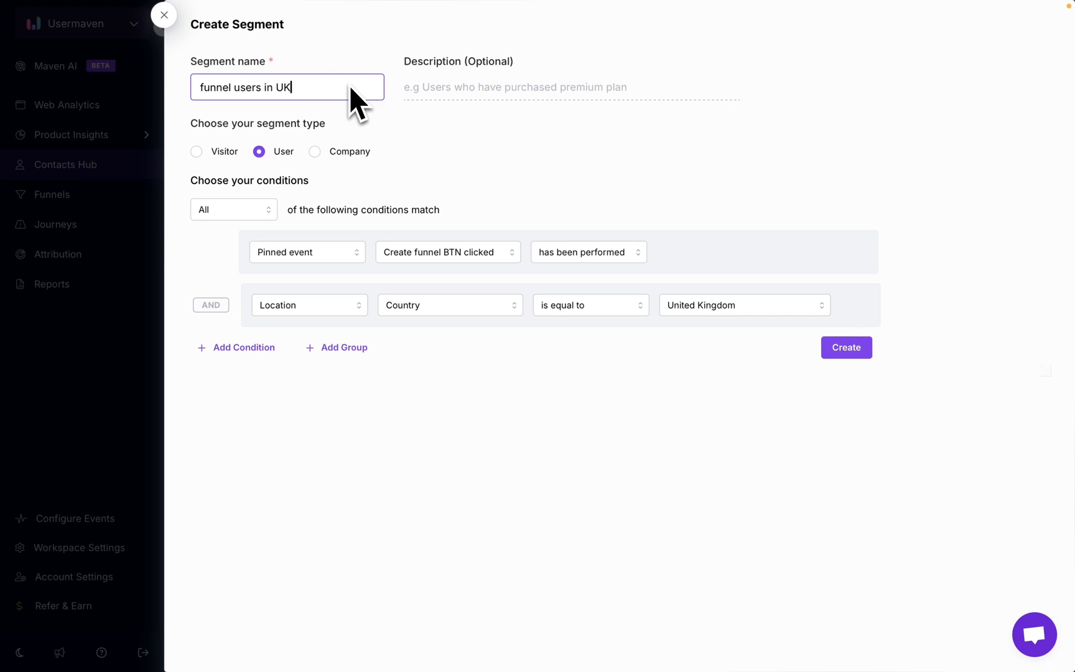
{"action": "left_click", "coordinate": [847, 347]}
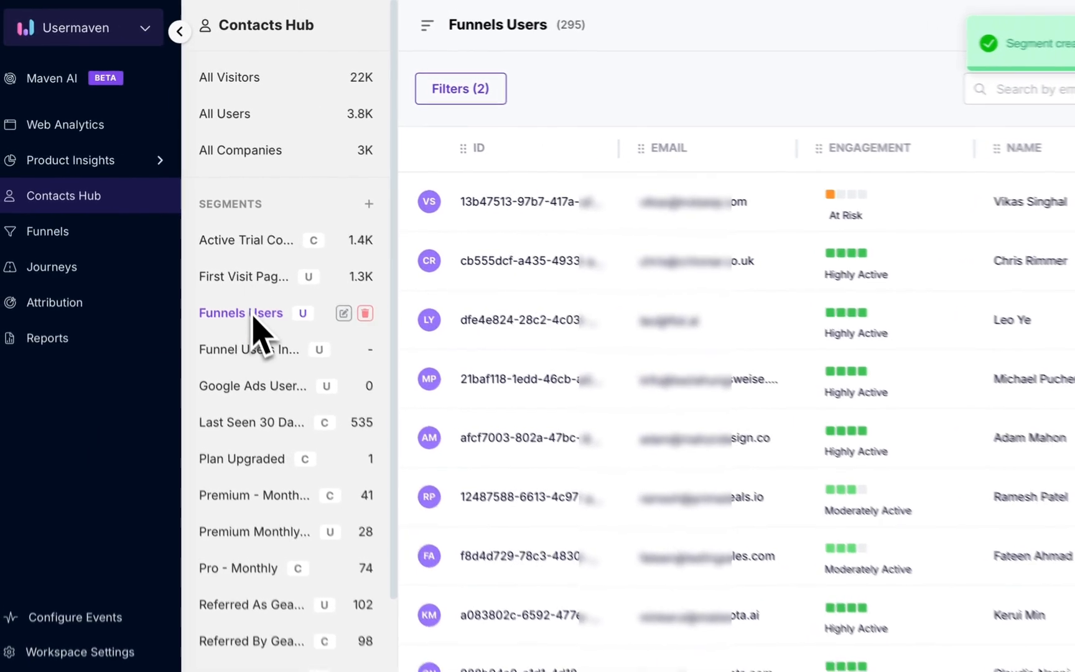